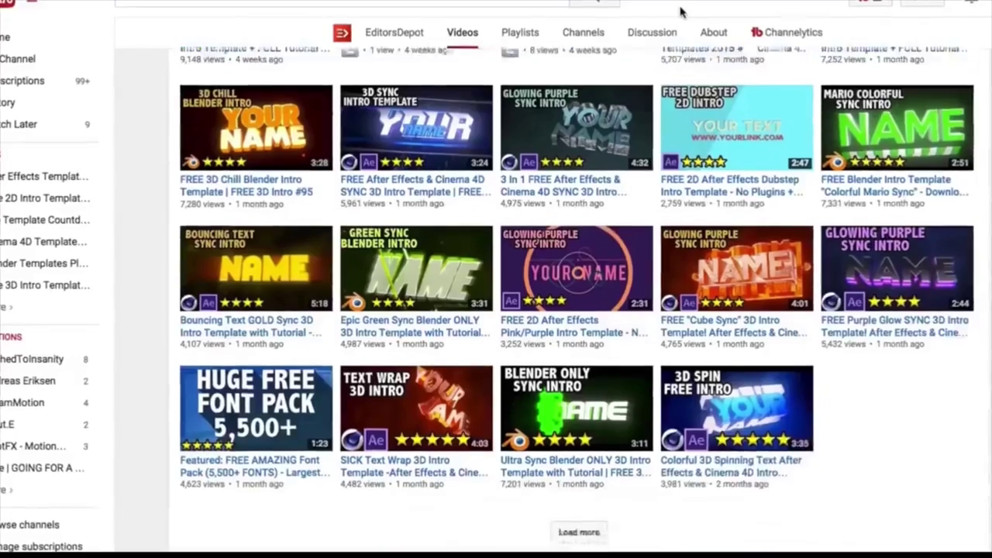
# Scroll the EditorsDepot Videos list down to the Load more button at the end.
pyautogui.scroll(10, 675, 206)
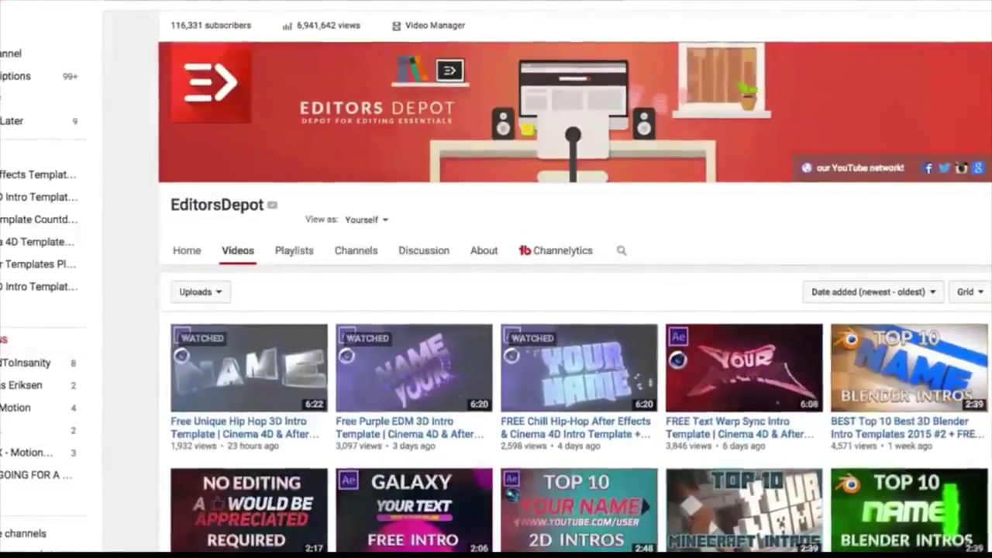
pyautogui.scroll(-1, 574, 326)
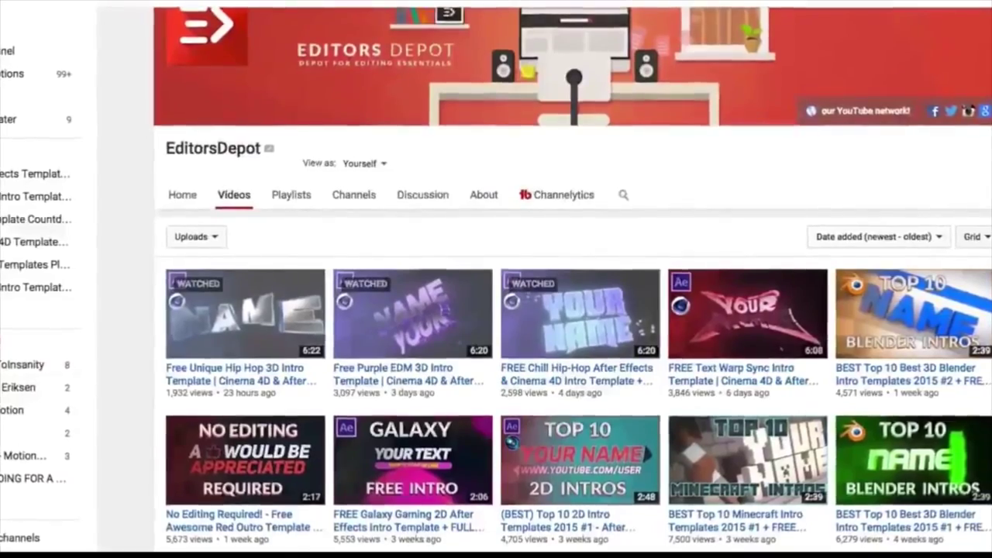
pyautogui.scroll(-4, 497, 314)
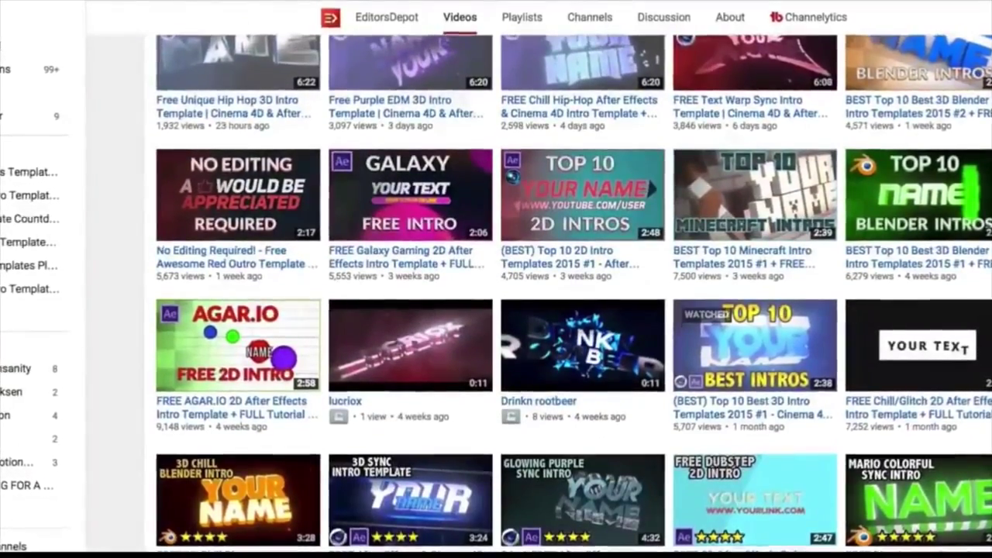
pyautogui.scroll(-2, 496, 314)
pyautogui.scroll(-5, 496, 314)
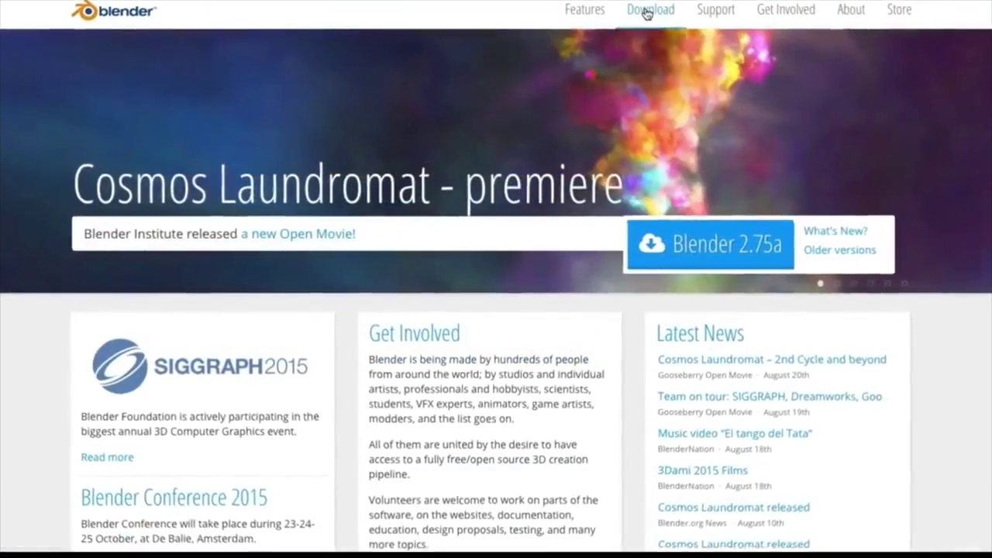
# Download the 64-bit Blender 2.75a Mac OSX zip from the USA mirror to the Desktop.
pyautogui.click(647, 12)
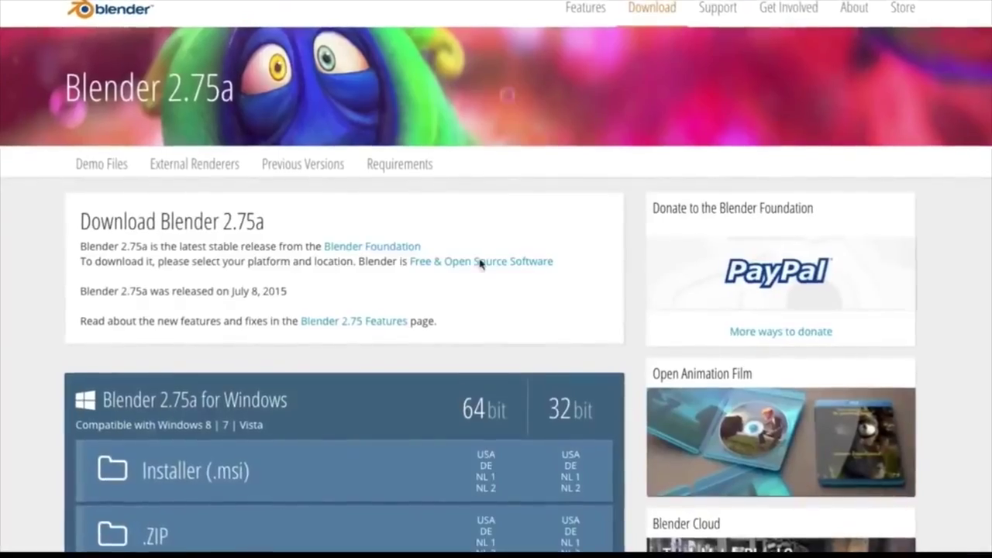
pyautogui.scroll(-5, 480, 261)
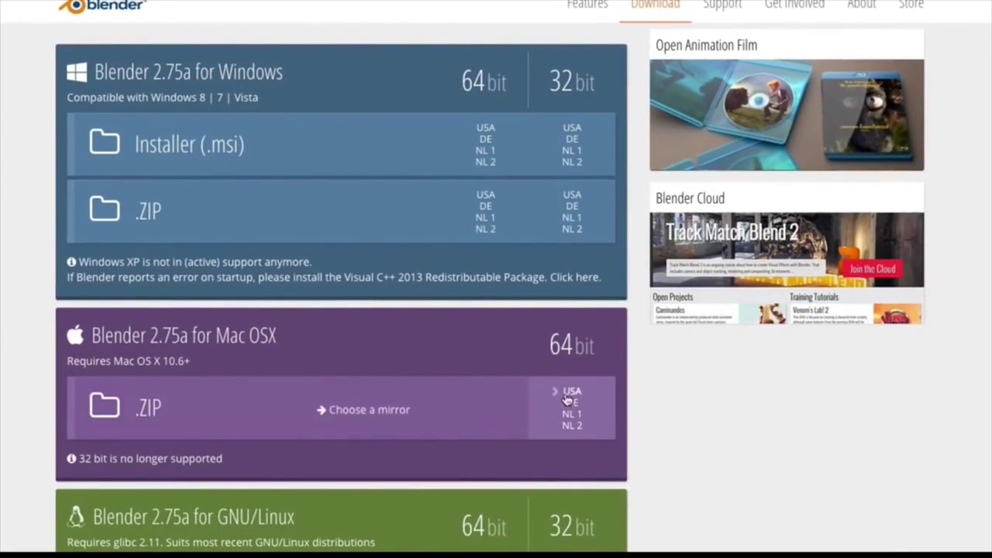
pyautogui.click(571, 393)
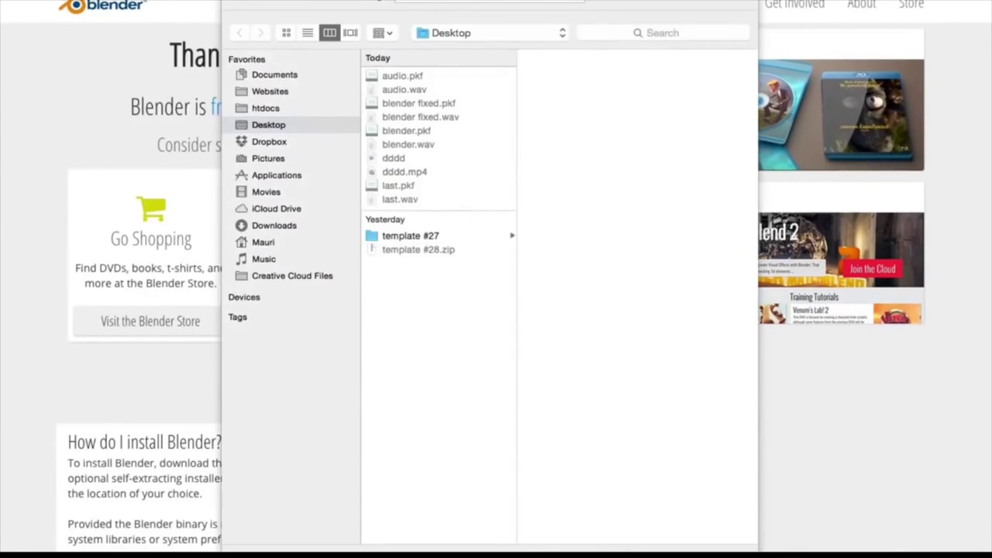
pyautogui.press('Return')
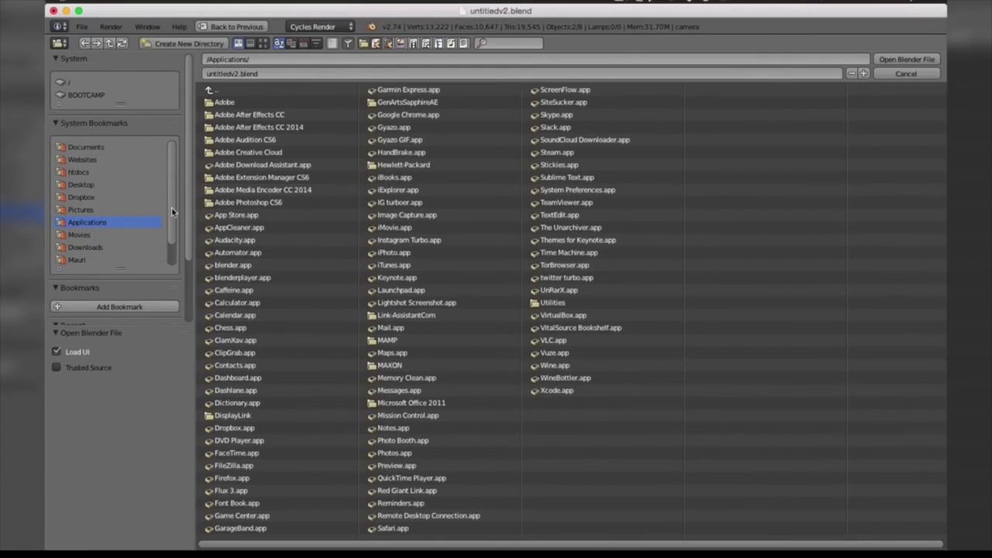
# Open untitledv2.blend from the Desktop's template #27 folder with Load UI turned off.
pyautogui.click(81, 26)
pyautogui.click(83, 27)
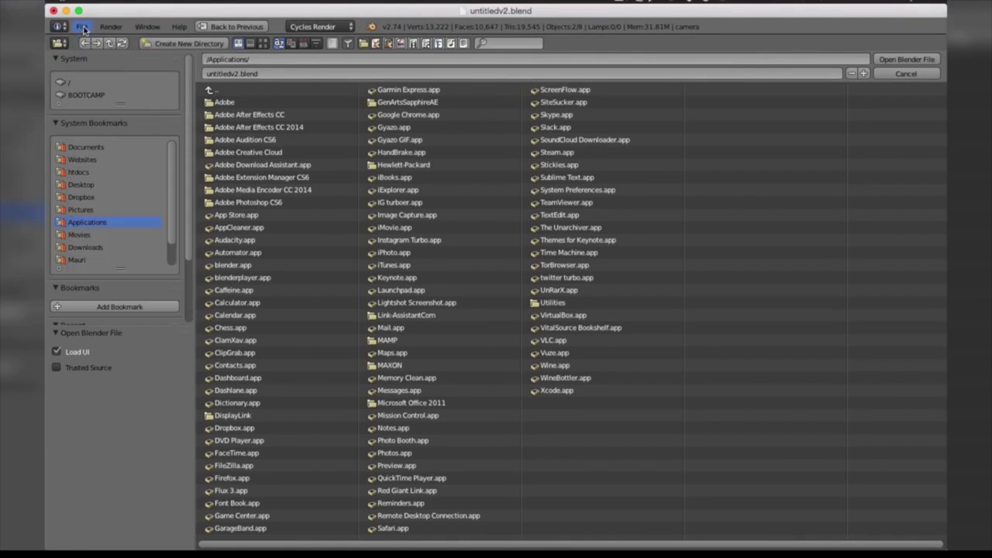
pyautogui.click(78, 184)
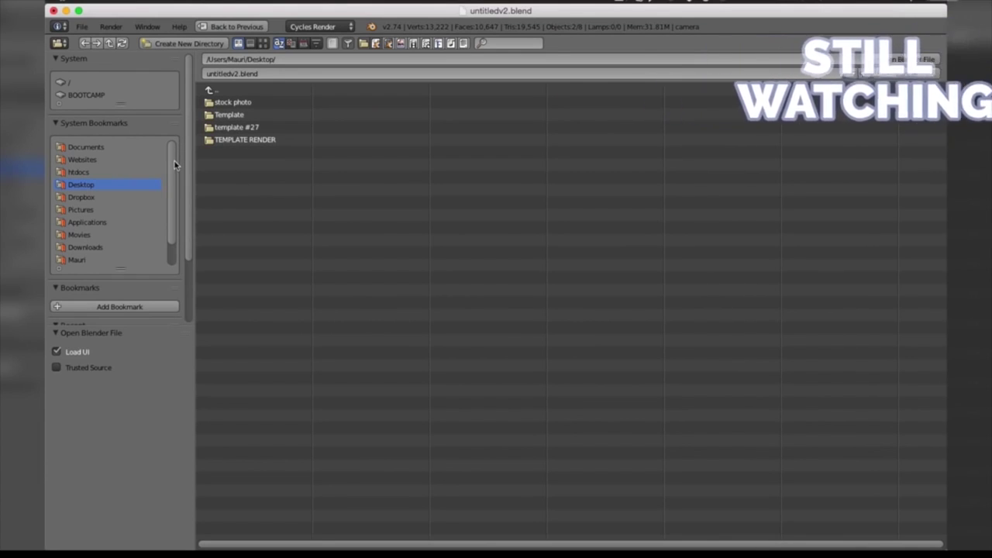
pyautogui.click(217, 127)
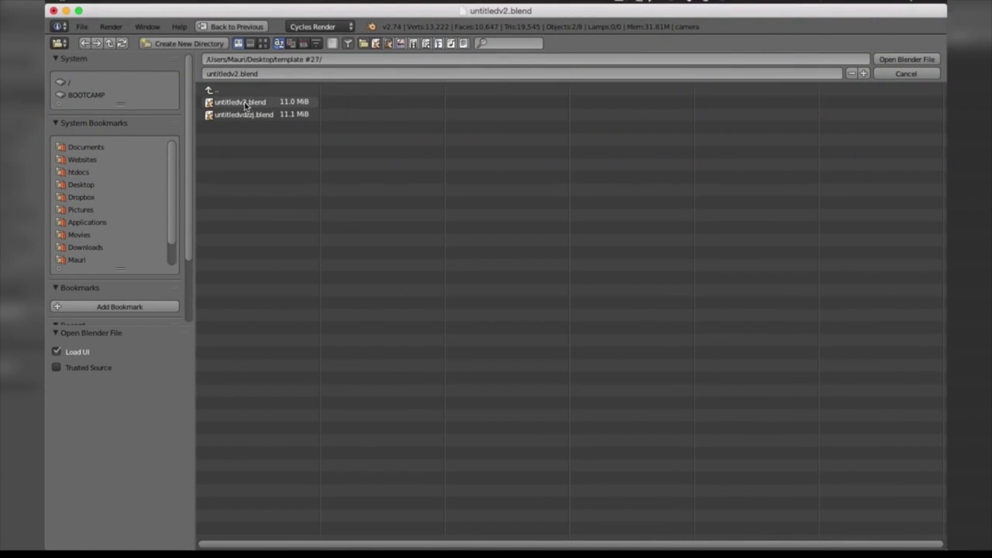
pyautogui.click(247, 105)
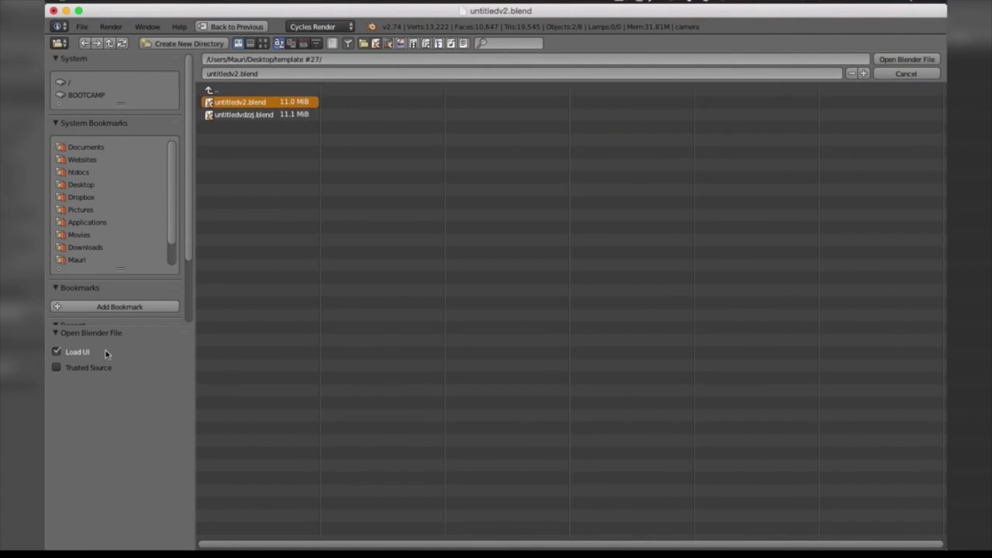
pyautogui.click(72, 355)
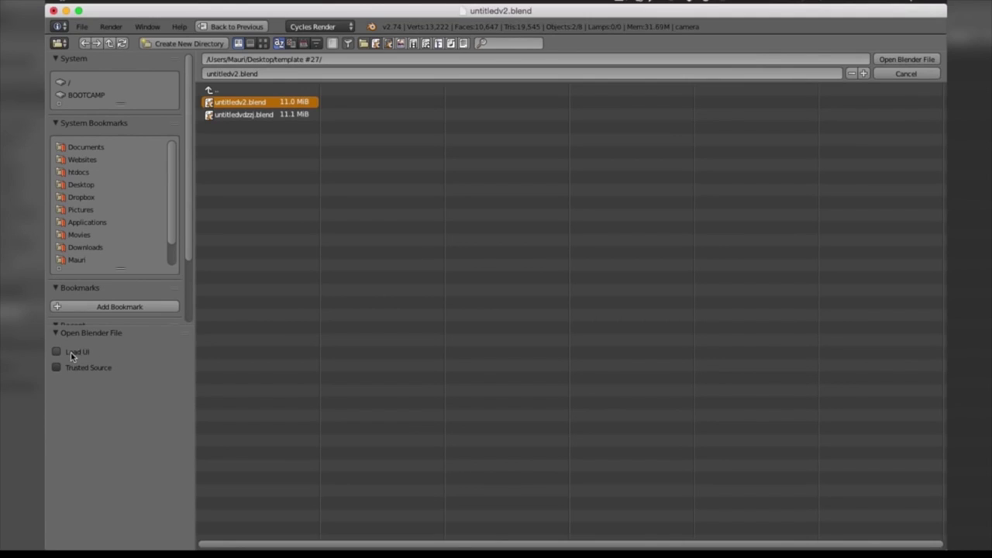
pyautogui.click(894, 60)
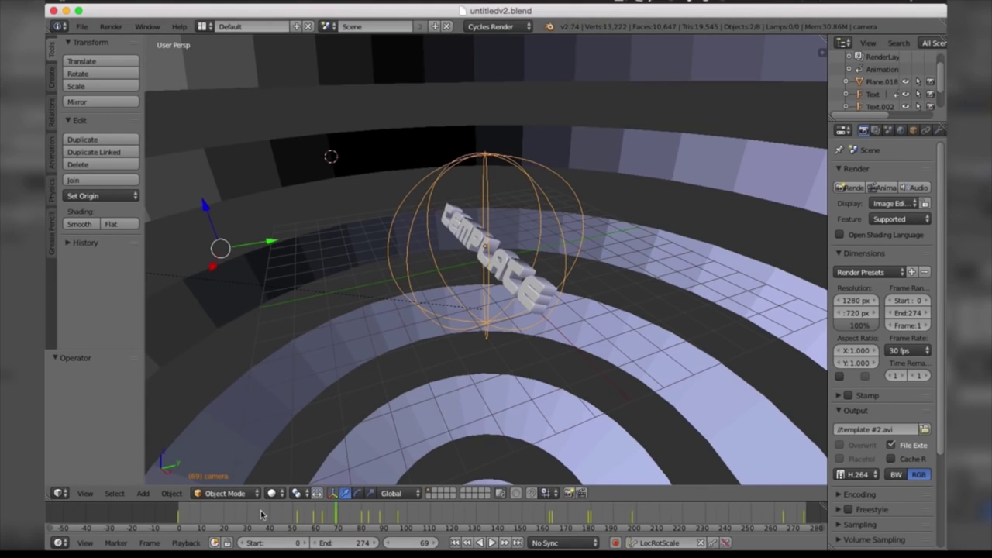
# Edit the main Text object's lettering, deleting the trailing '!' and typing D.
pyautogui.rightClick(398, 261)
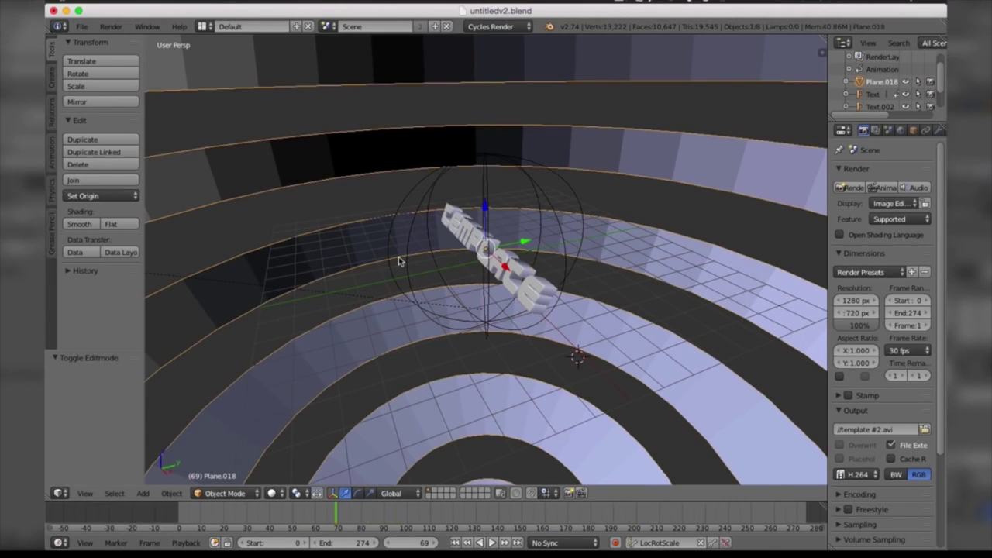
pyautogui.rightClick(522, 295)
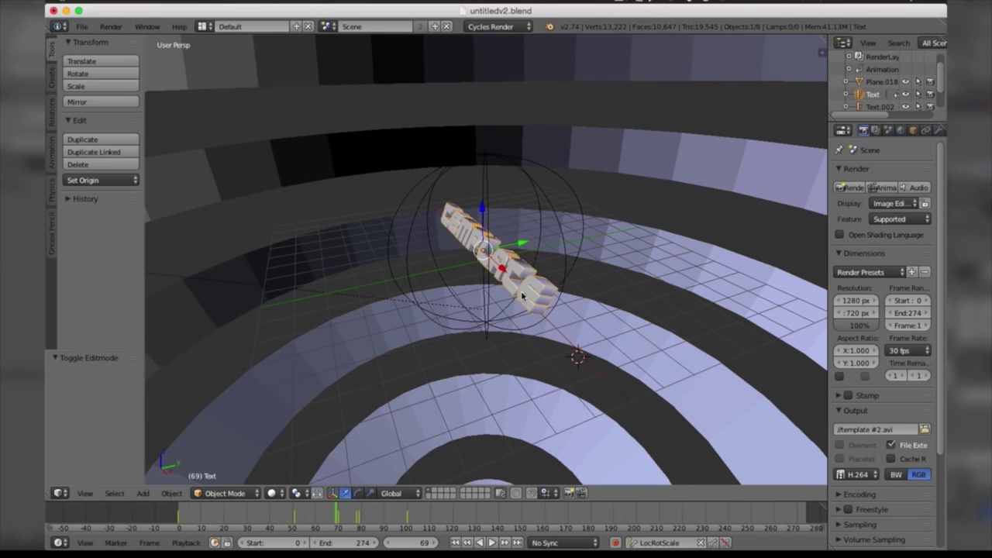
pyautogui.press('Tab')
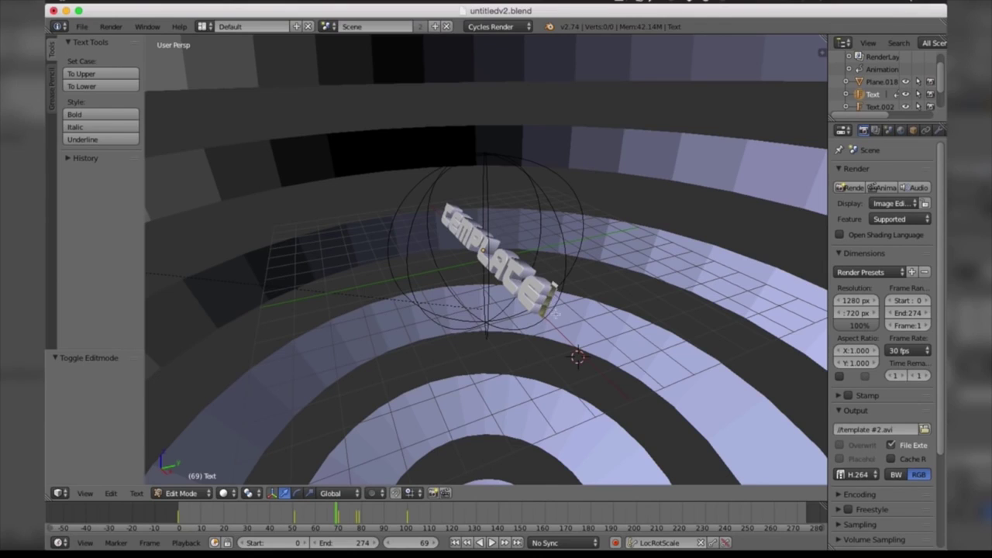
pyautogui.press('BackSpace')
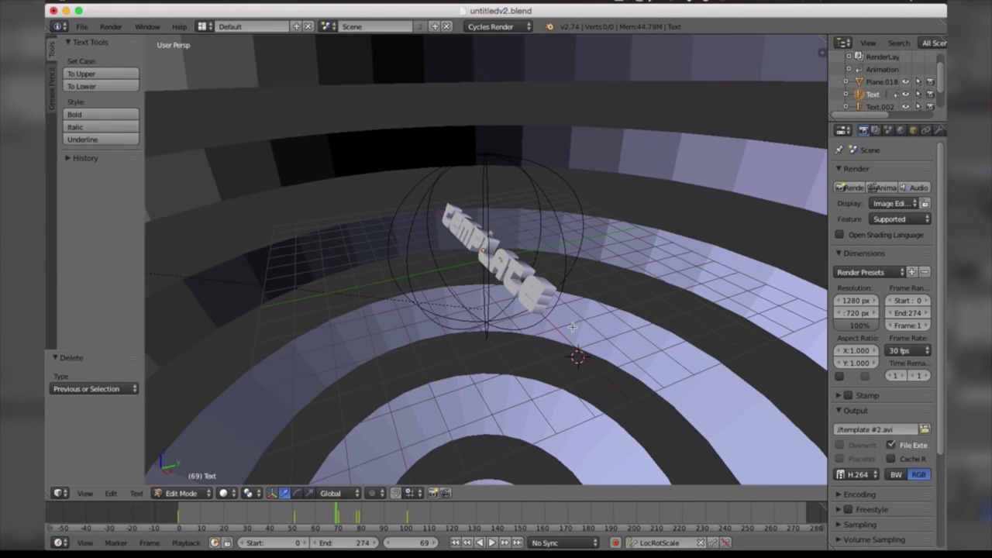
pyautogui.write('D')
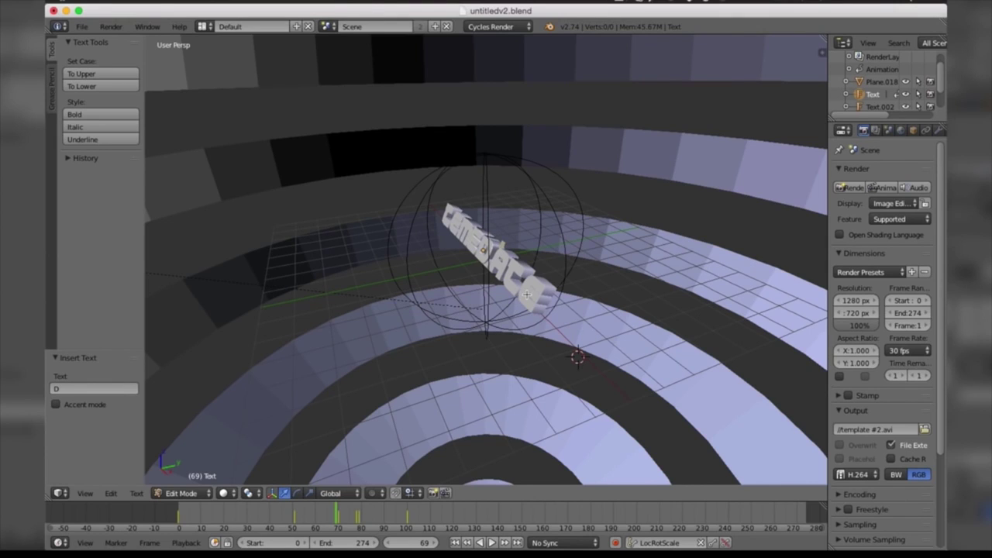
pyautogui.press('Tab')
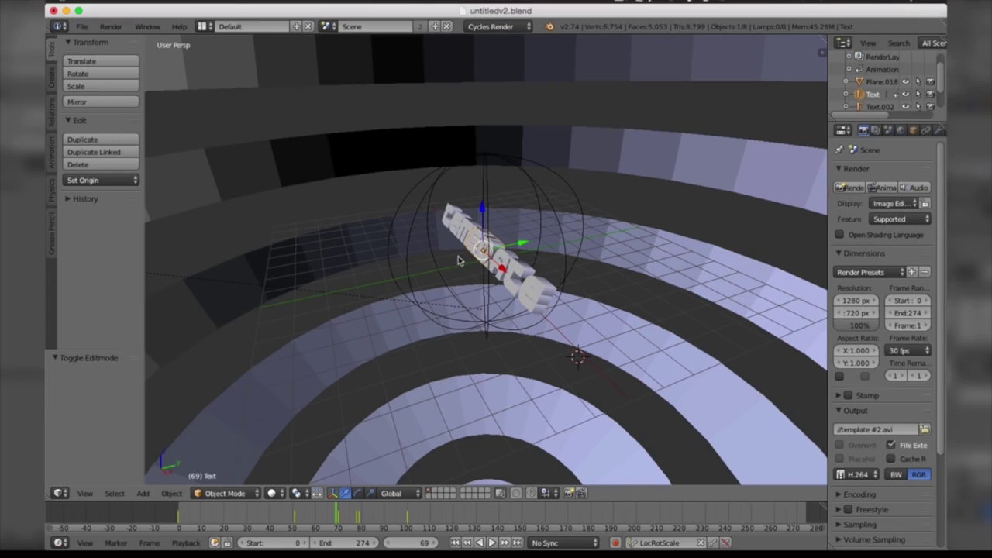
# Cut the Text.002 text object down to a couple of characters.
pyautogui.rightClick(519, 276)
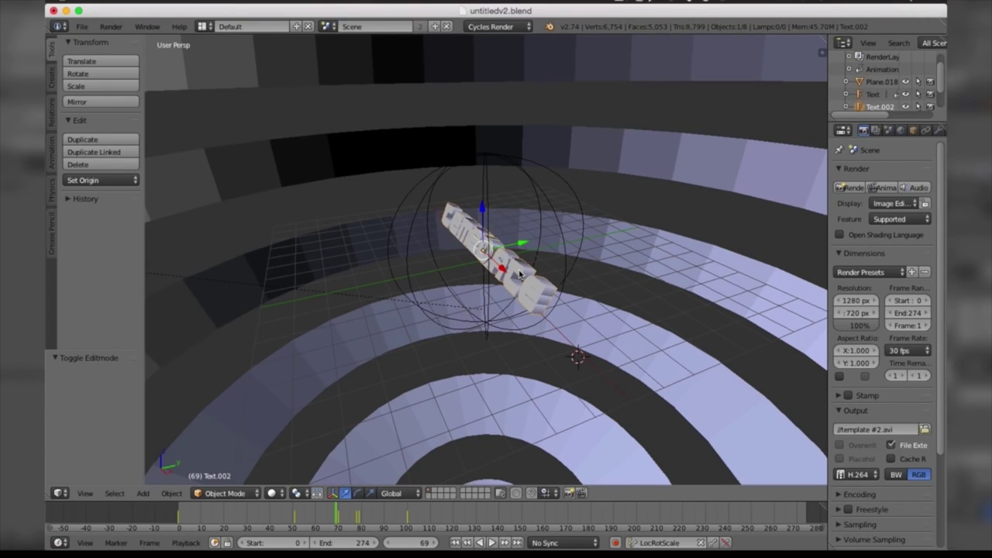
pyautogui.press('Tab')
pyautogui.press('BackSpace')
pyautogui.press('BackSpace')
pyautogui.press('BackSpace')
pyautogui.press('BackSpace')
pyautogui.press('BackSpace')
pyautogui.press('BackSpace')
pyautogui.press('BackSpace')
pyautogui.press('BackSpace')
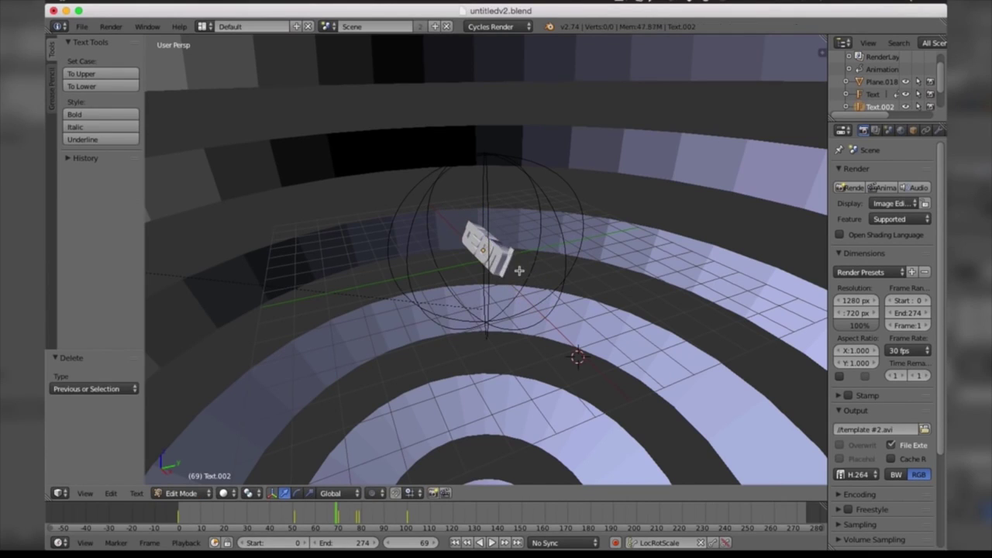
pyautogui.press('Tab')
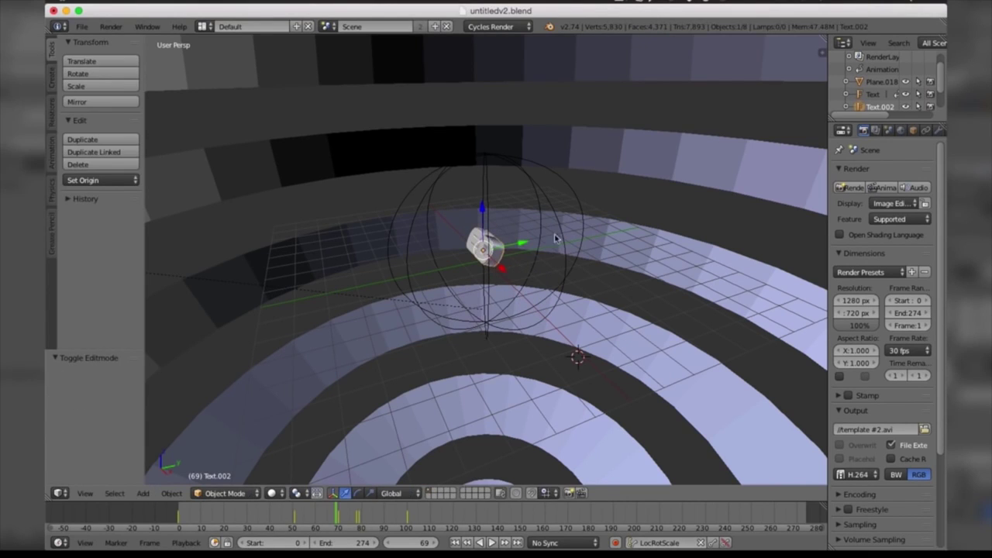
# Widen the properties area, show the text data settings and unpack the embedded regular font.
pyautogui.click(835, 169)
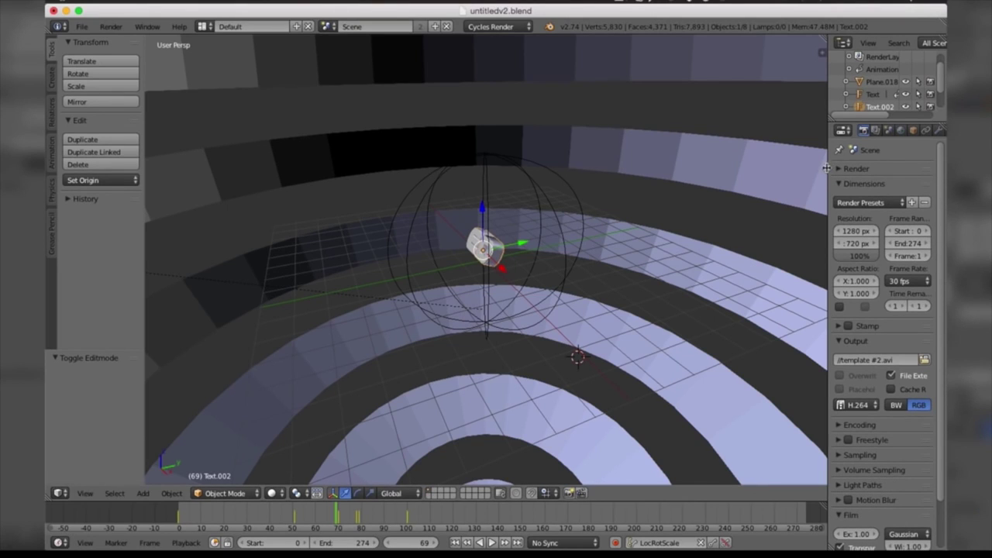
pyautogui.moveTo(828, 171); pyautogui.dragTo(742, 171)
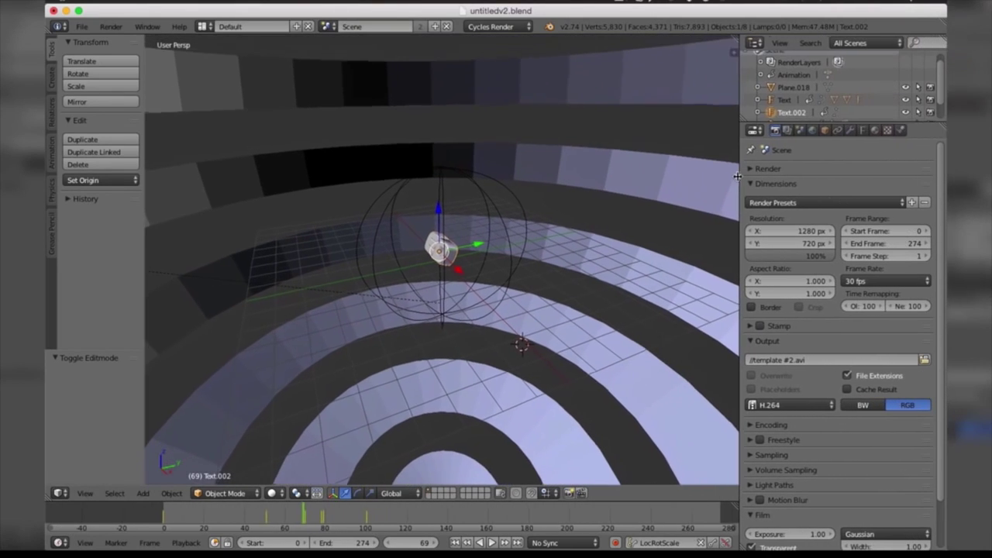
pyautogui.click(865, 131)
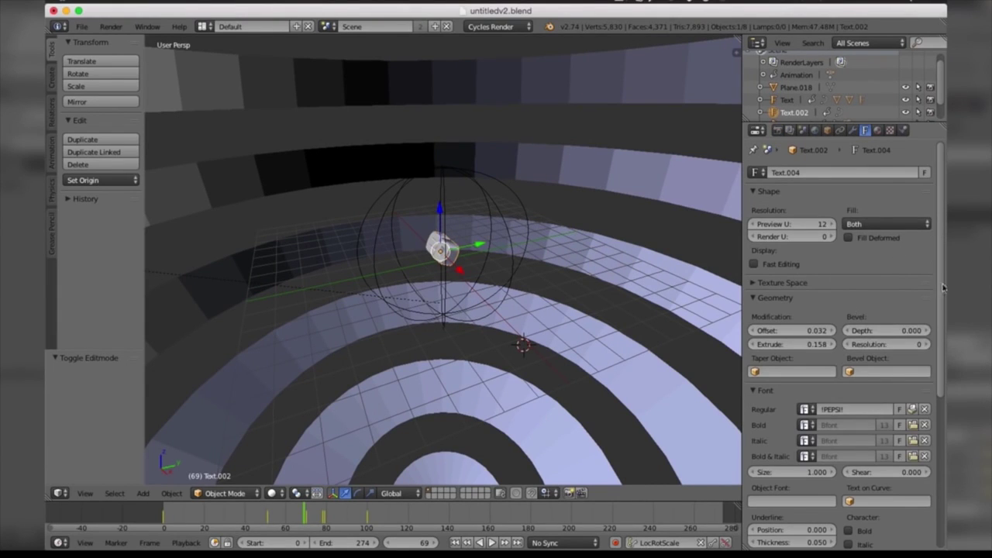
pyautogui.scroll(-2, 891, 310)
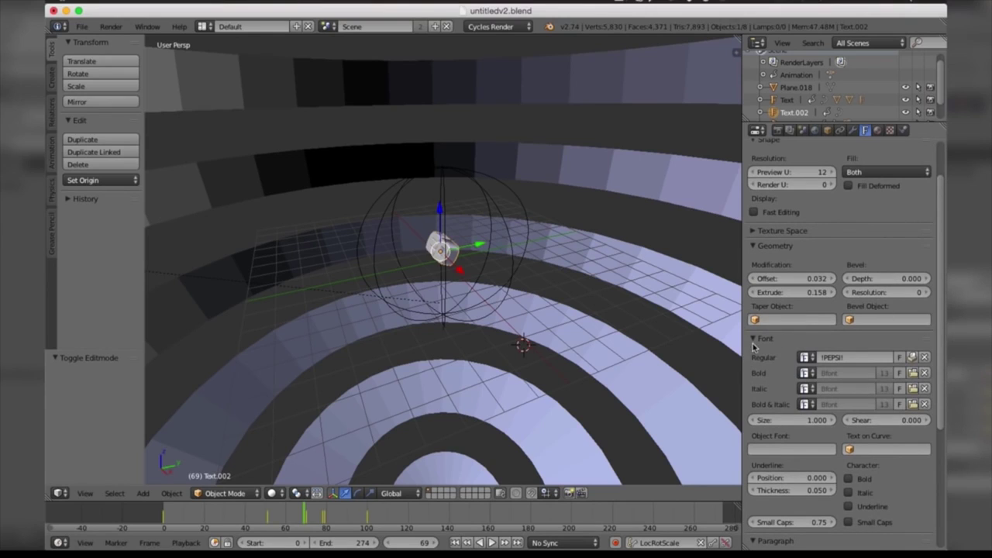
pyautogui.click(825, 358)
pyautogui.click(914, 357)
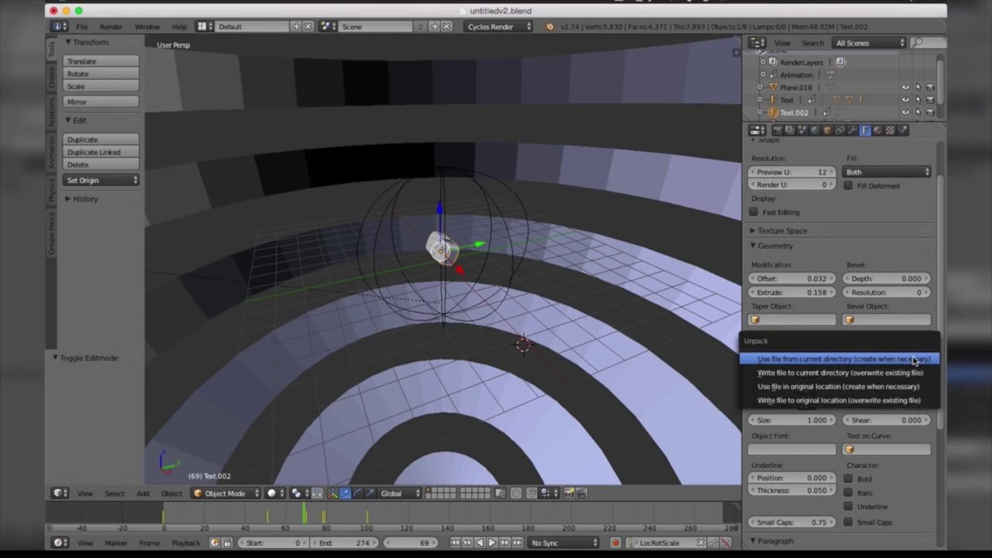
pyautogui.click(915, 360)
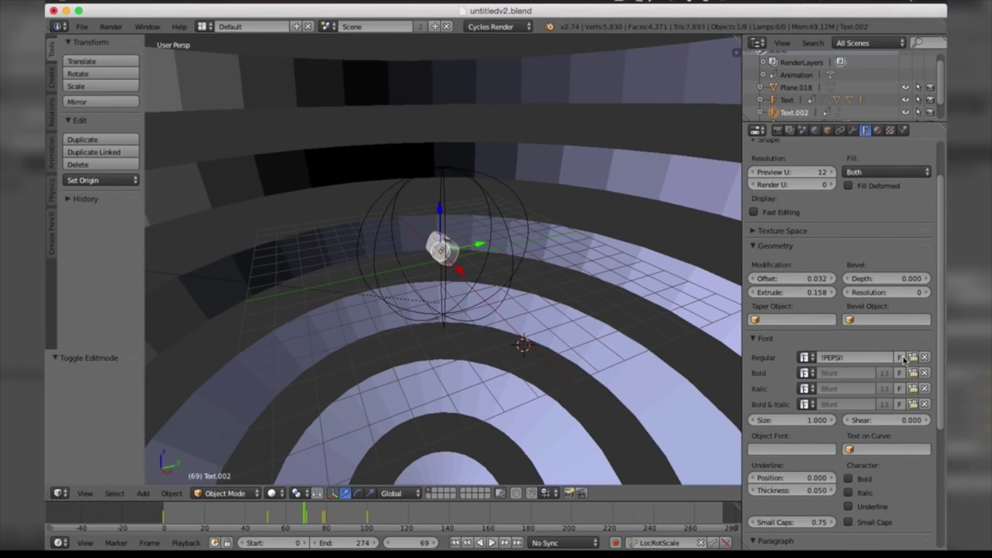
# Load AmazDooMRight2.ttf from Library > Fonts as the regular font.
pyautogui.click(913, 357)
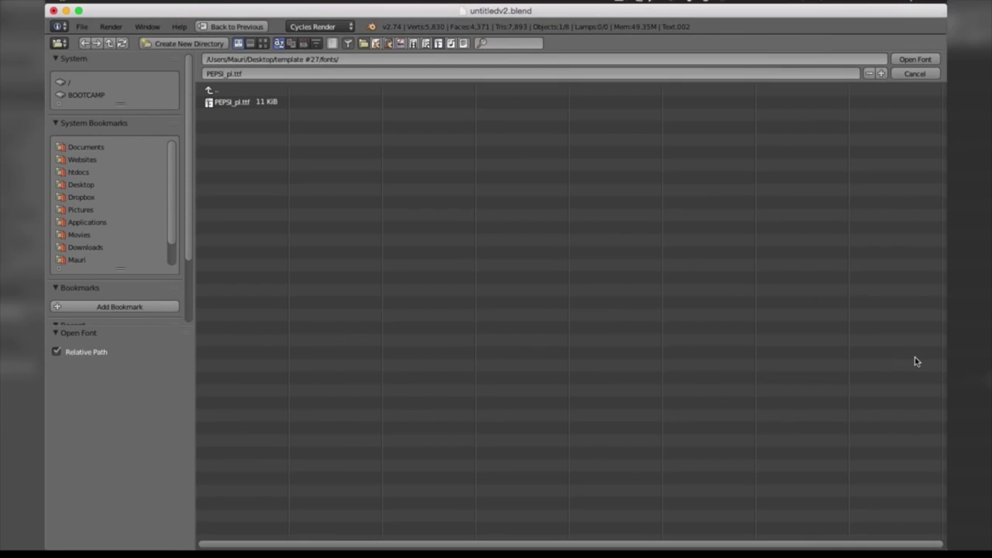
pyautogui.click(77, 260)
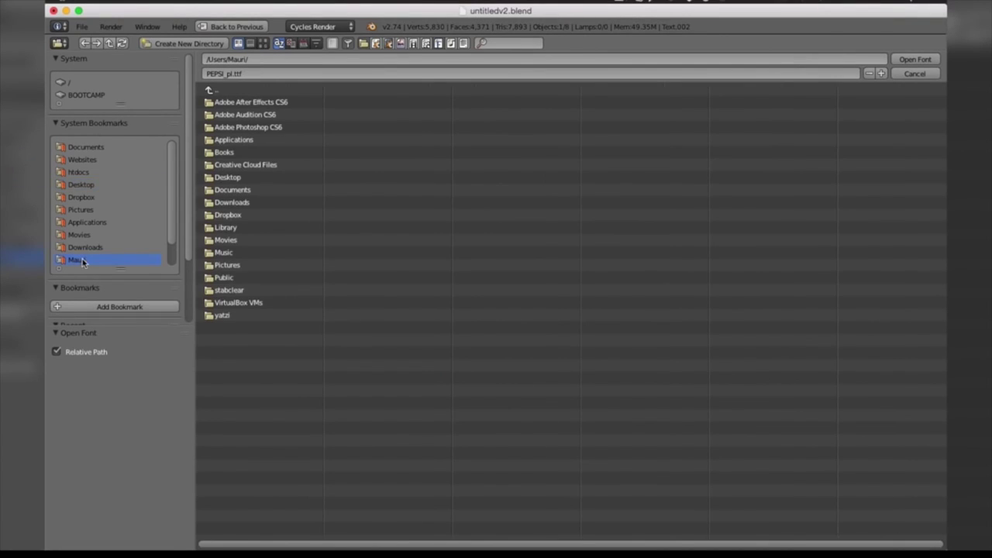
pyautogui.click(216, 229)
pyautogui.click(225, 377)
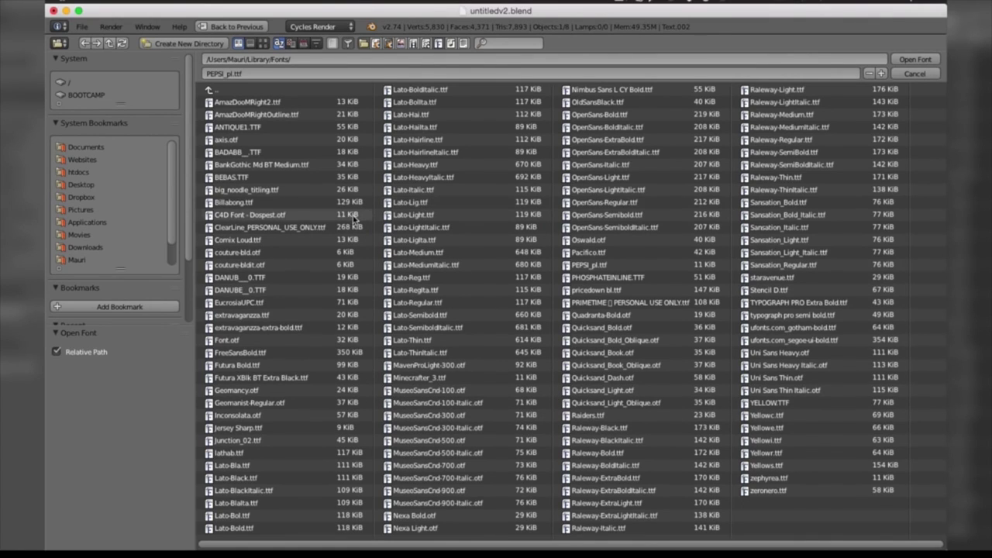
pyautogui.click(242, 107)
pyautogui.press('Return')
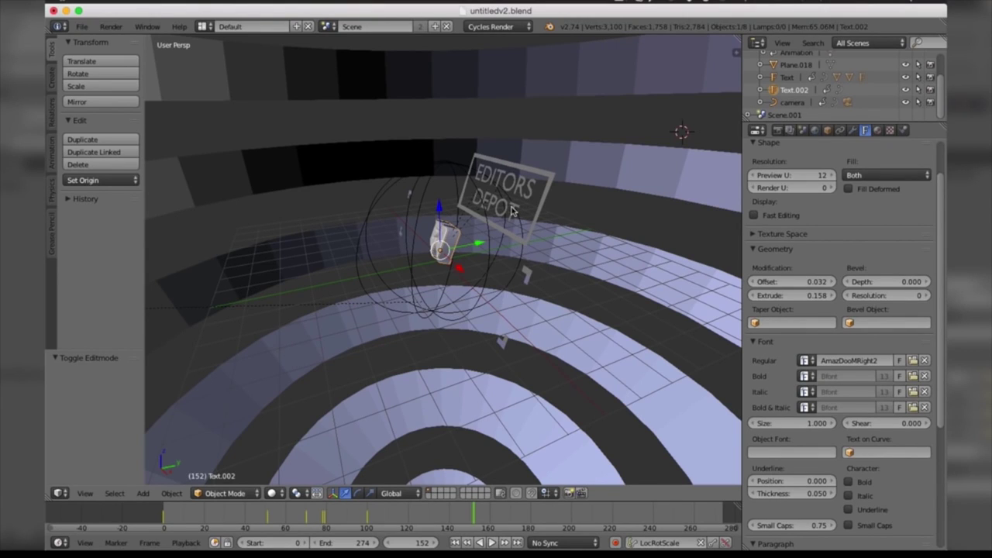
# Show the material settings and compare objects' materials, leaving Text.002 active.
pyautogui.click(877, 131)
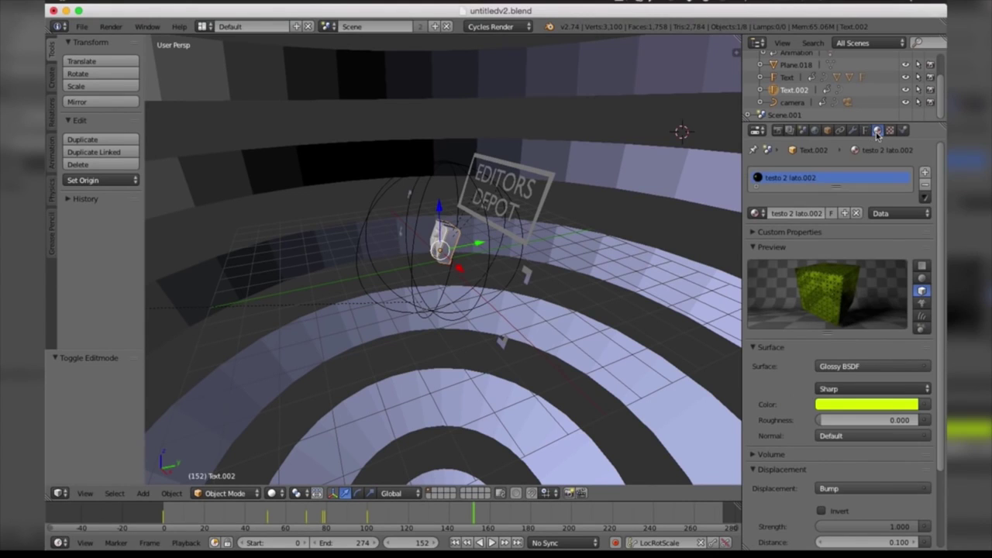
pyautogui.scroll(-4, 944, 256)
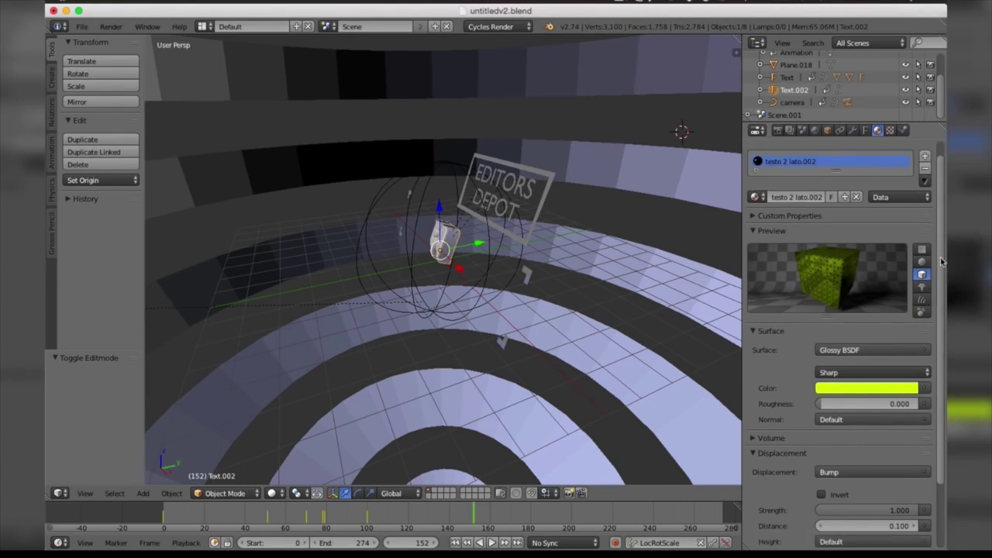
pyautogui.scroll(4, 944, 248)
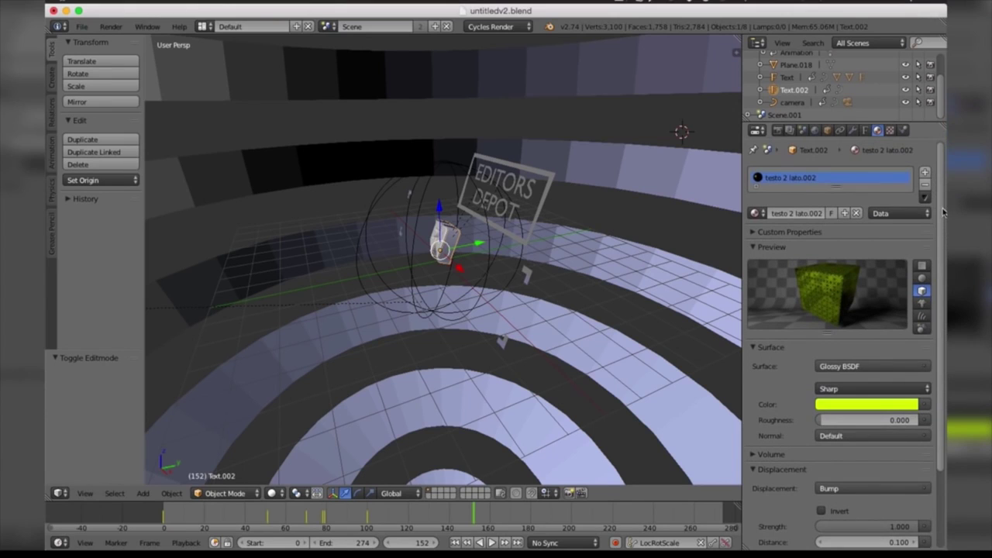
pyautogui.click(787, 78)
pyautogui.click(787, 87)
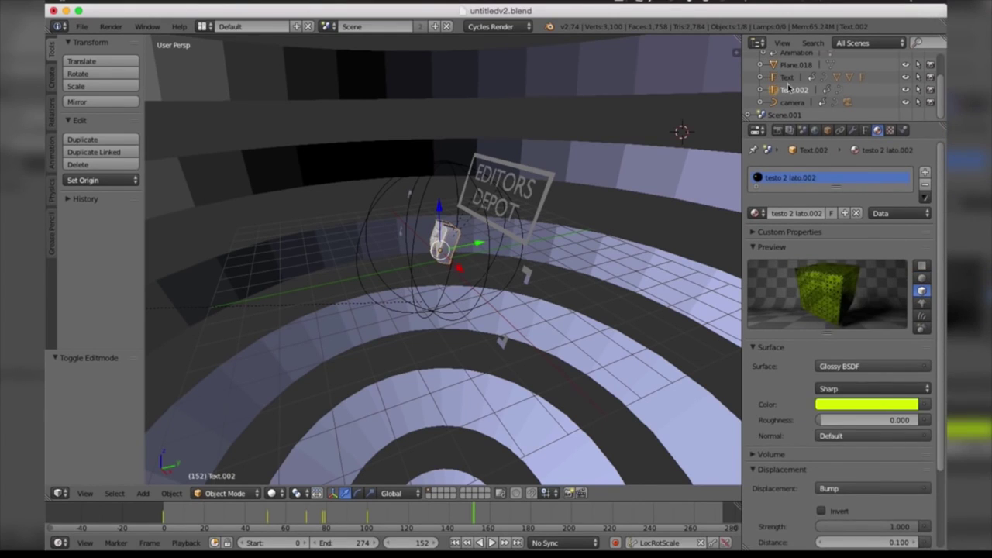
pyautogui.click(787, 66)
pyautogui.click(787, 78)
pyautogui.click(791, 90)
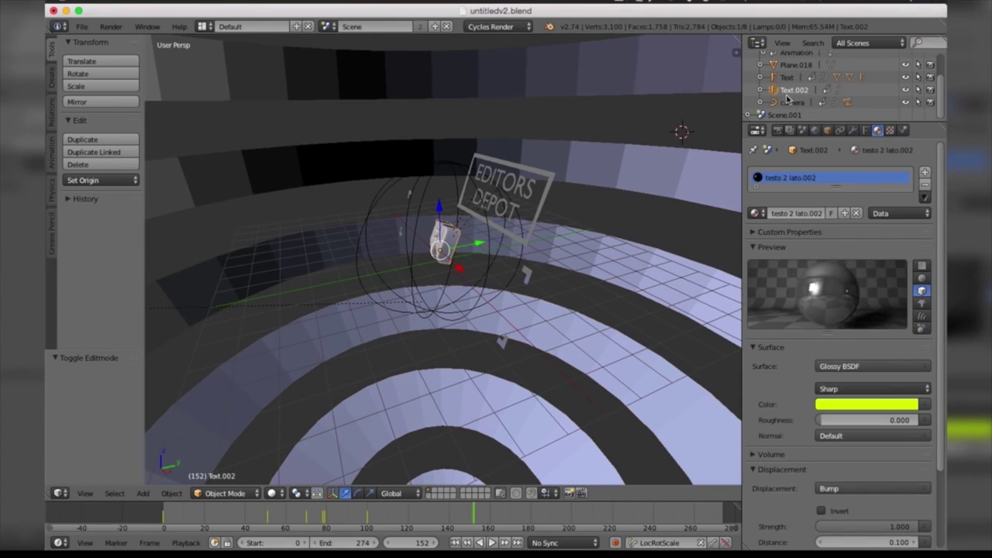
pyautogui.click(789, 103)
pyautogui.click(788, 90)
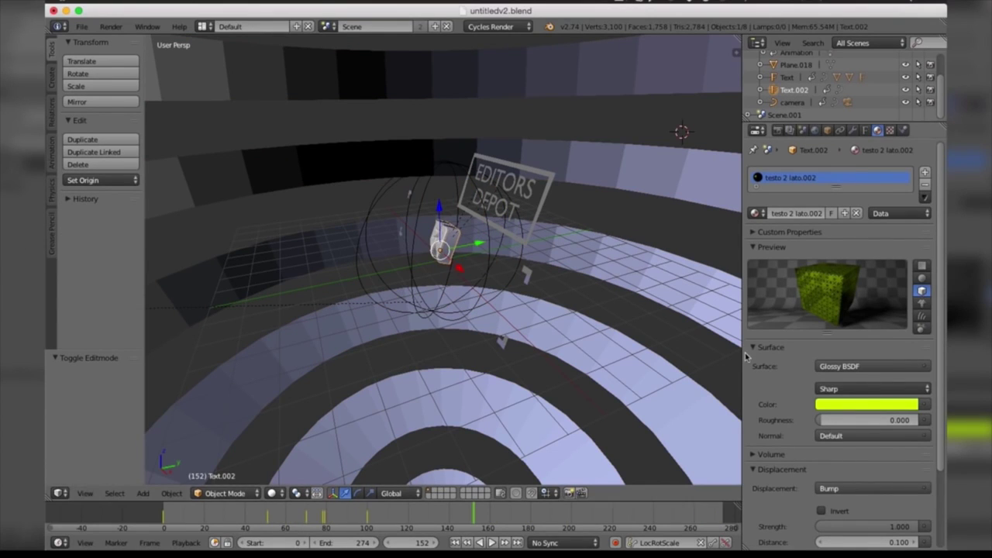
# Change the testo 2 lato.002 material colour from yellow-green to blue.
pyautogui.click(858, 405)
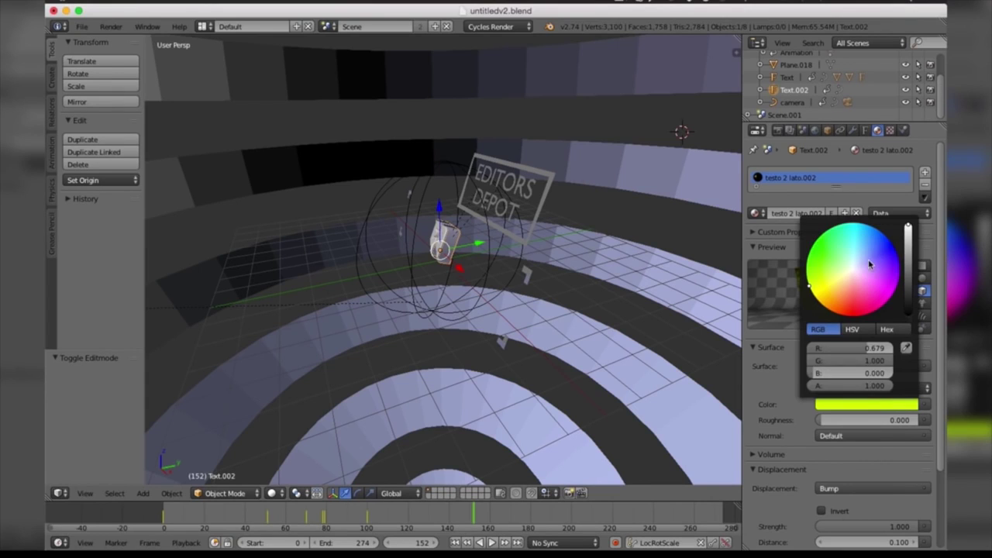
pyautogui.moveTo(884, 256)
pyautogui.mouseDown()
pyautogui.moveTo(898, 252)
pyautogui.moveTo(878, 231)
pyautogui.mouseUp()
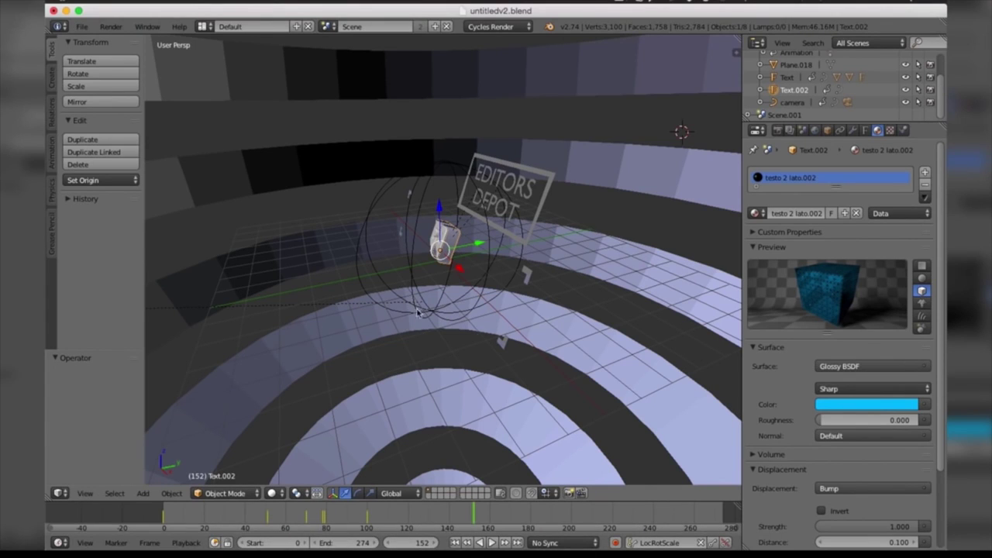
pyautogui.click(776, 130)
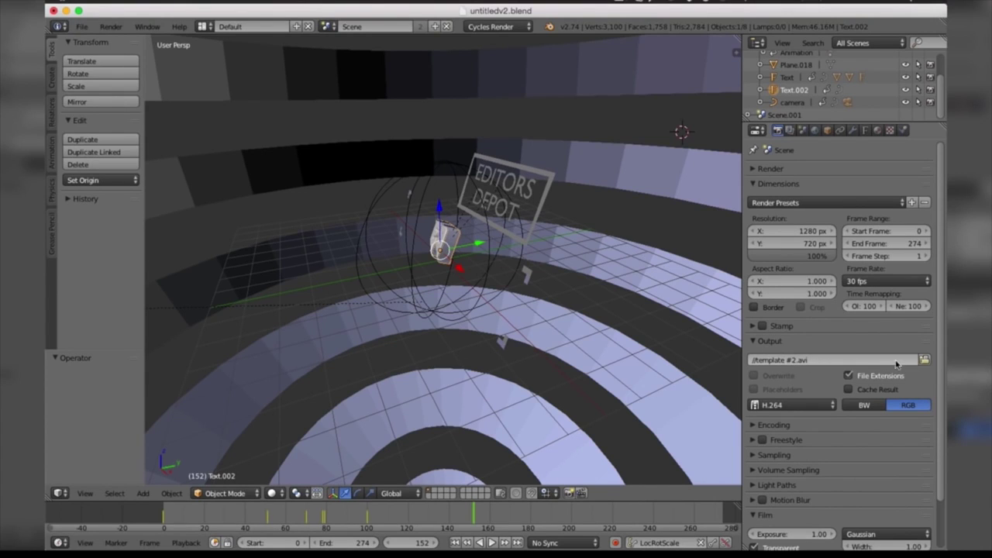
# Set the render output path to a file named template on the Desktop (//../template).
pyautogui.click(924, 361)
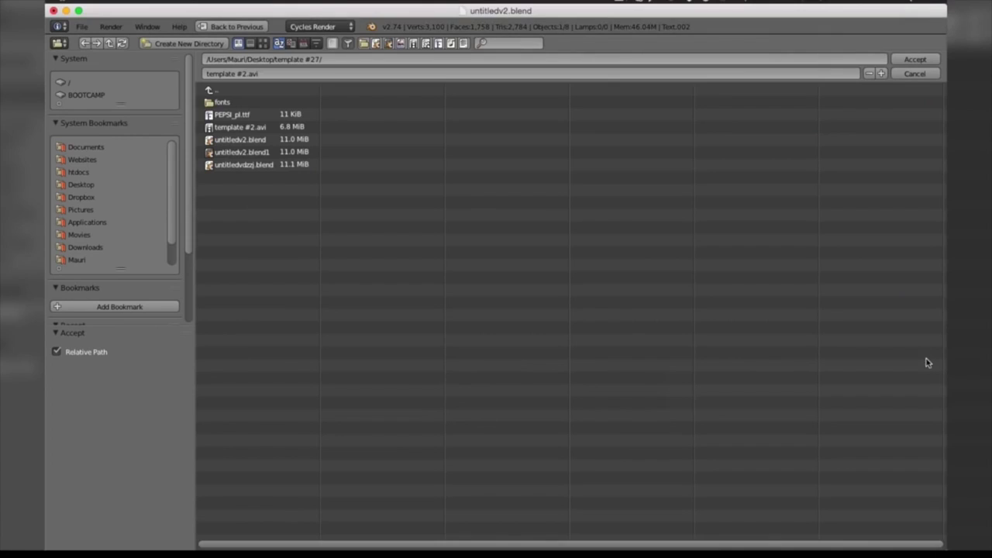
pyautogui.click(81, 186)
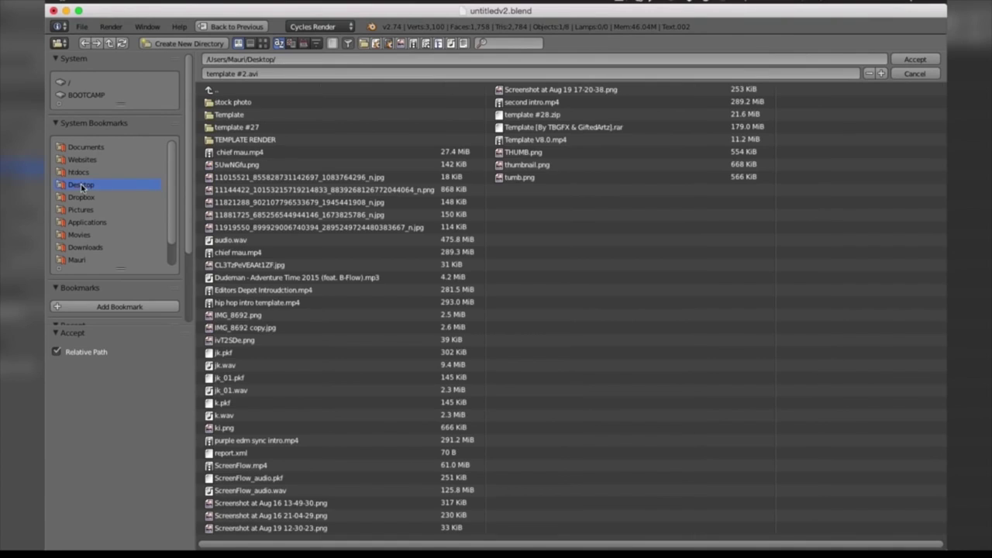
pyautogui.click(232, 74)
pyautogui.press('Return')
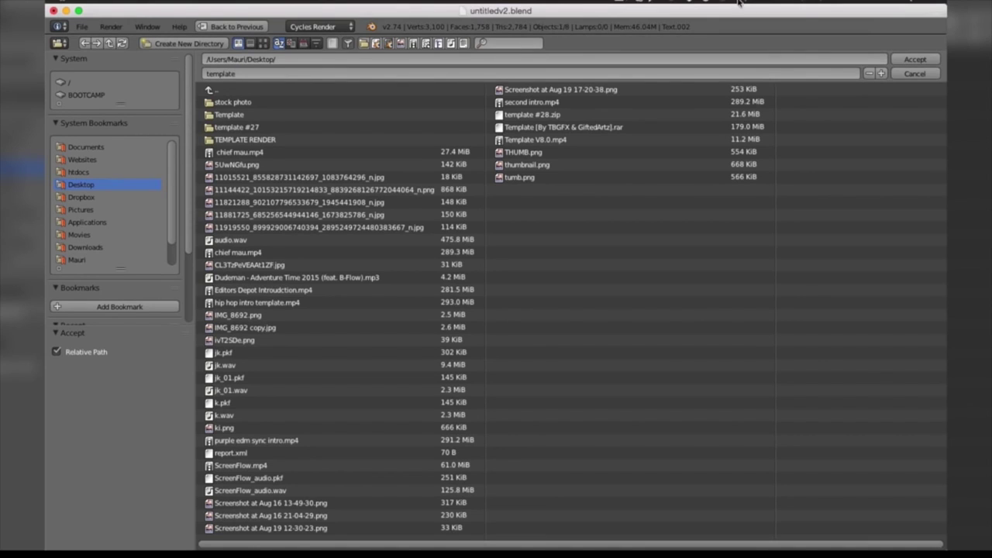
pyautogui.press('Return')
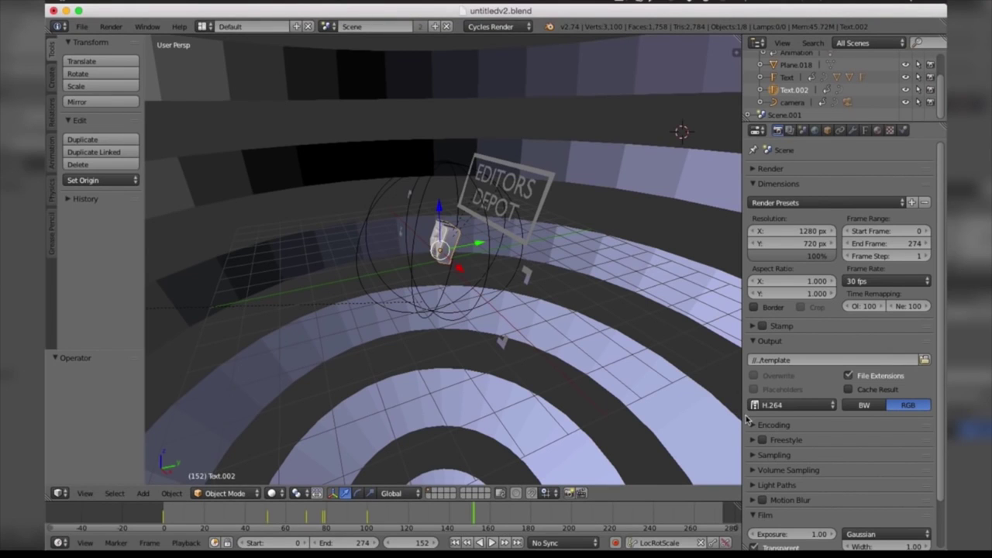
# Review the output formats and set the encoding container to H.264.
pyautogui.click(771, 407)
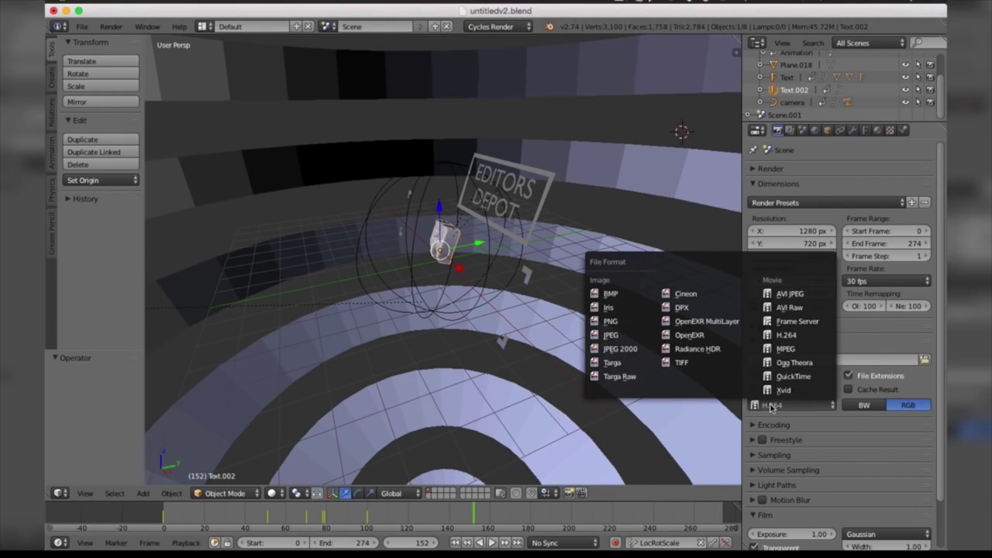
pyautogui.click(779, 339)
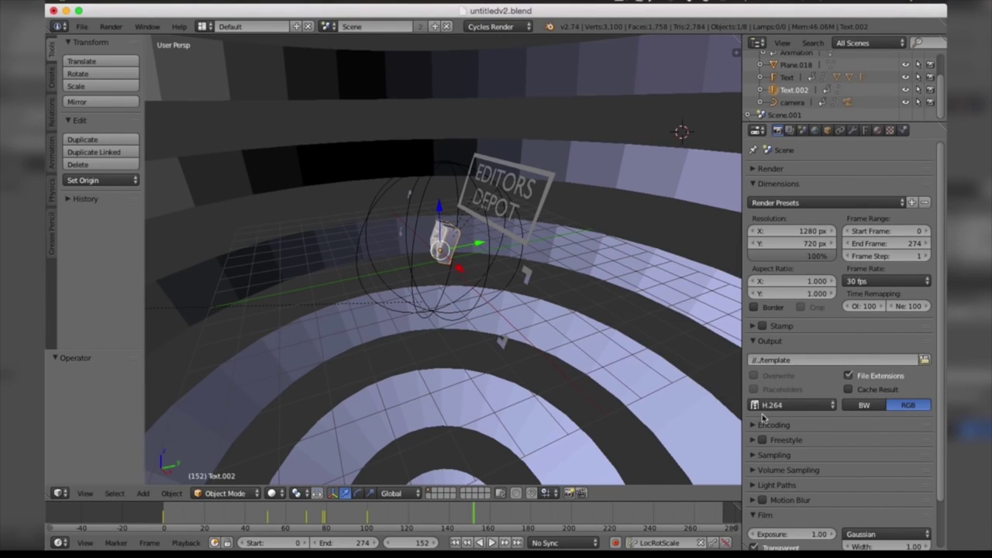
pyautogui.click(752, 426)
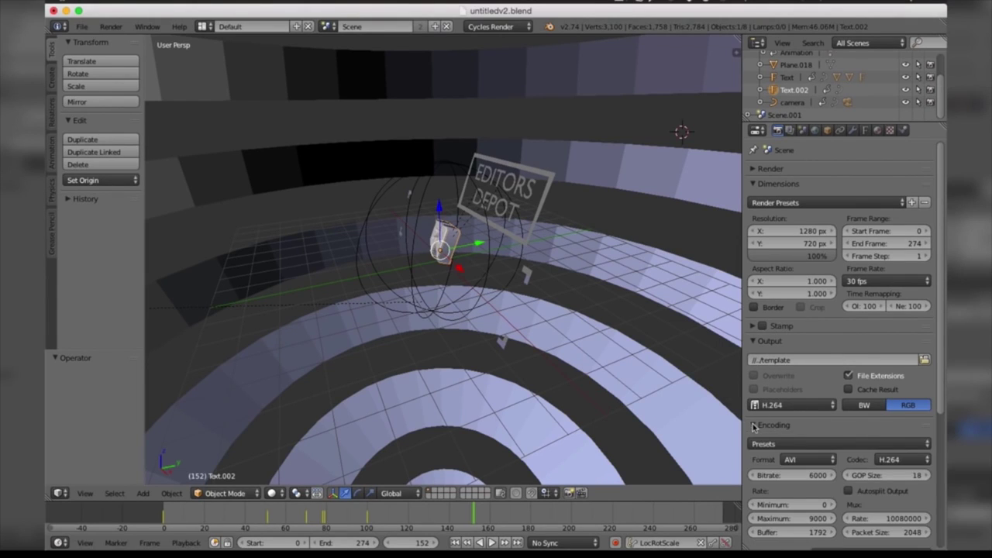
pyautogui.click(797, 461)
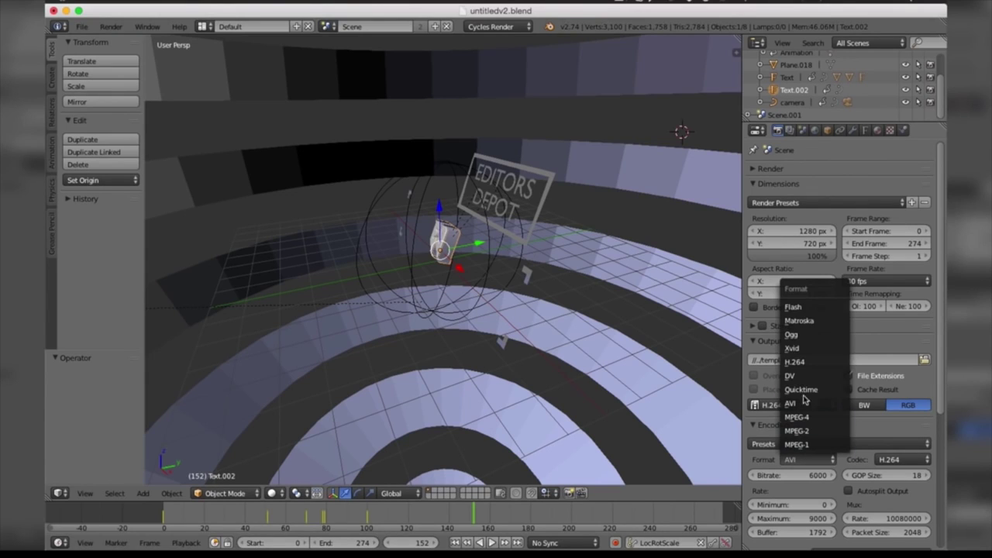
pyautogui.click(799, 364)
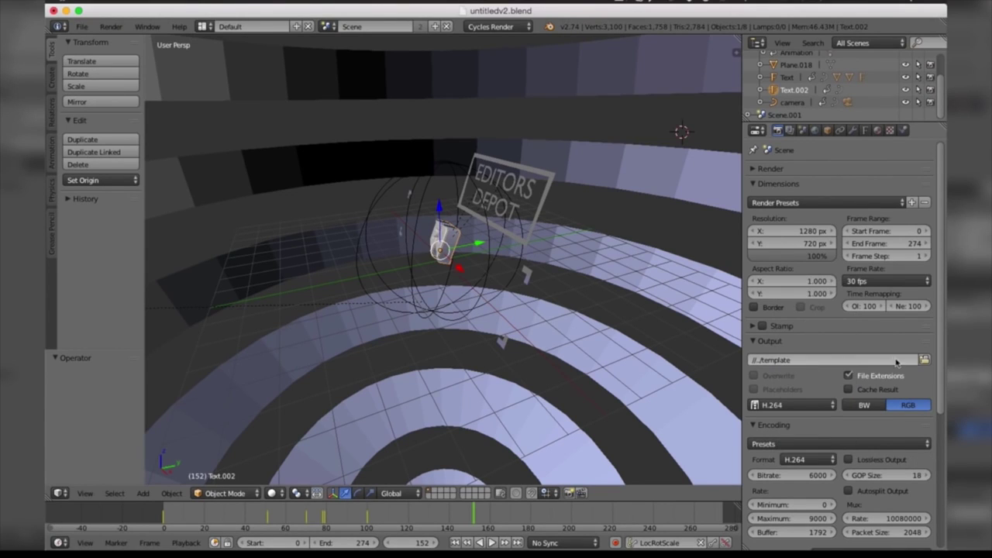
pyautogui.moveTo(941, 356); pyautogui.dragTo(940, 440)
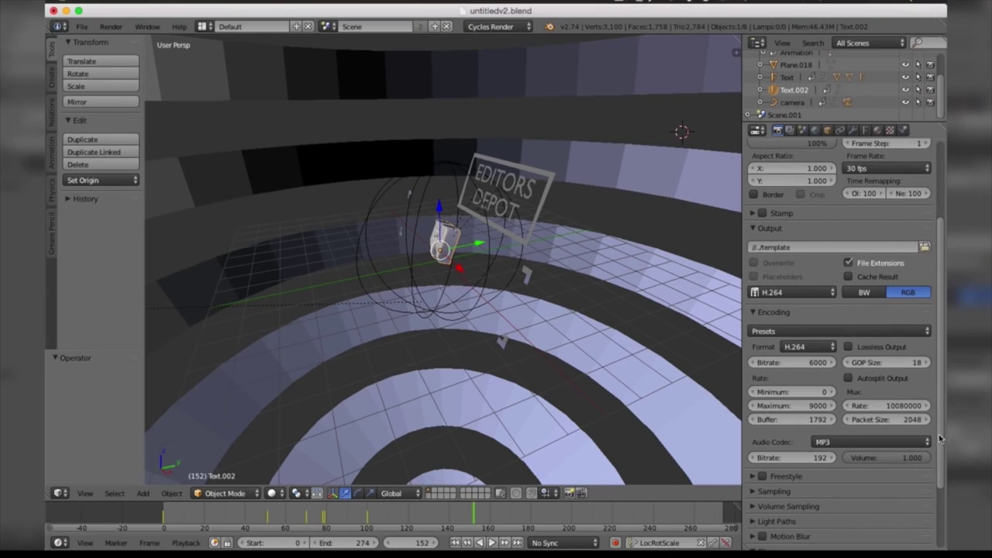
# Switch the output file format to QuickTime with JPEG video at 86% quality.
pyautogui.click(809, 295)
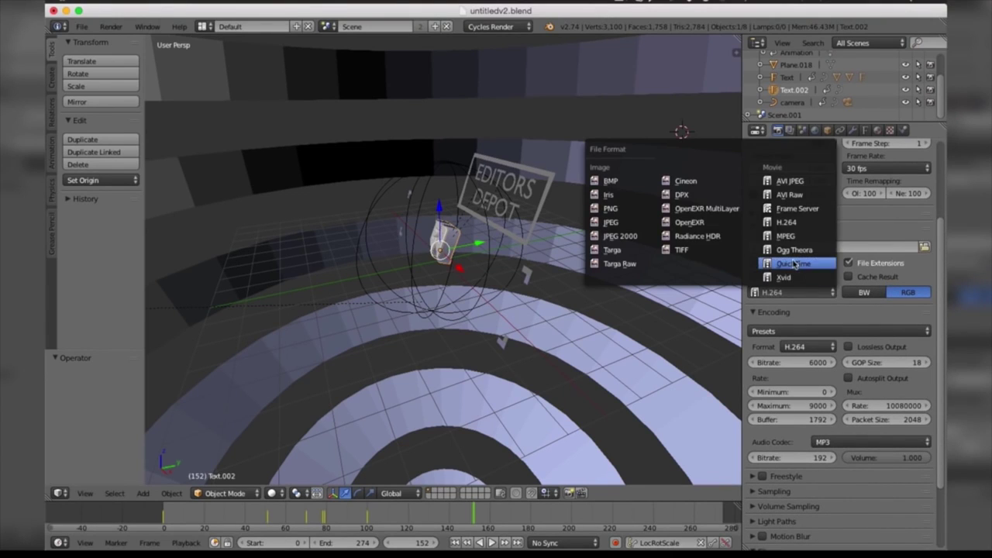
pyautogui.click(795, 265)
pyautogui.click(822, 300)
pyautogui.click(808, 293)
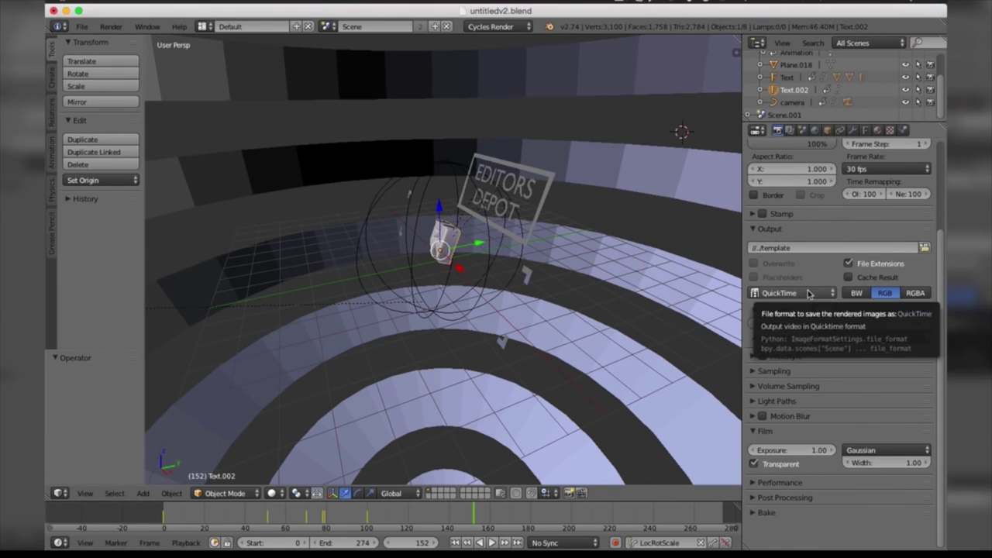
pyautogui.click(809, 293)
pyautogui.moveTo(843, 329); pyautogui.dragTo(858, 329)
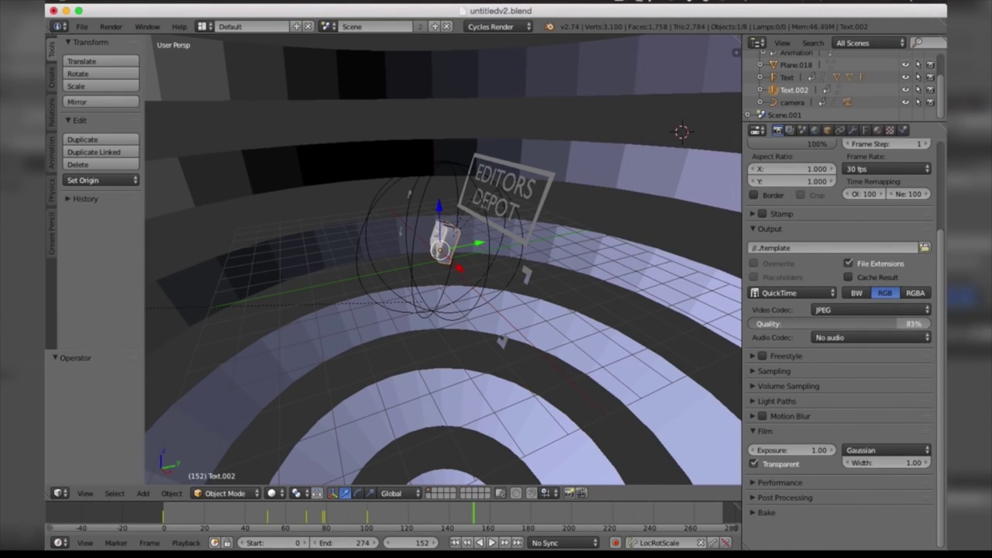
pyautogui.moveTo(922, 324); pyautogui.dragTo(744, 310)
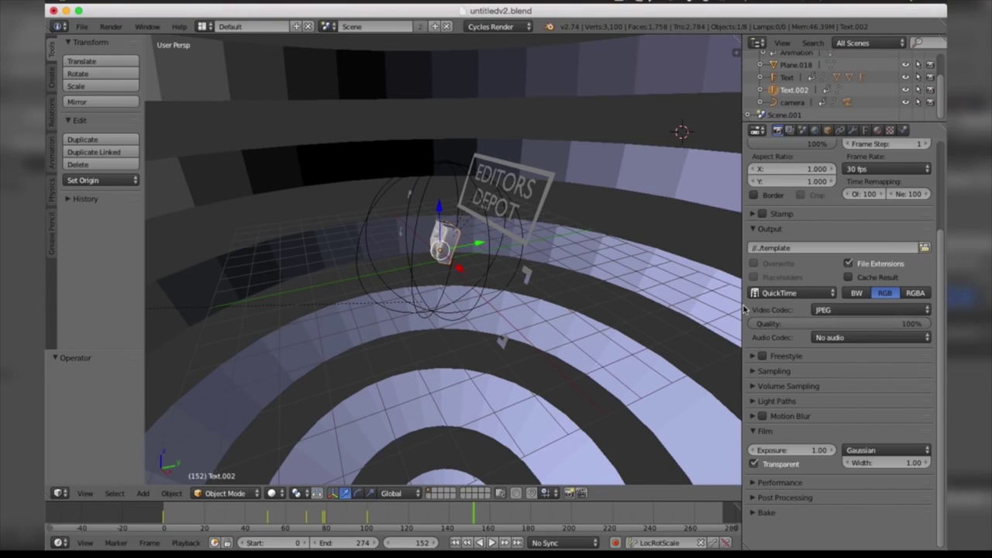
pyautogui.scroll(2, 745, 310)
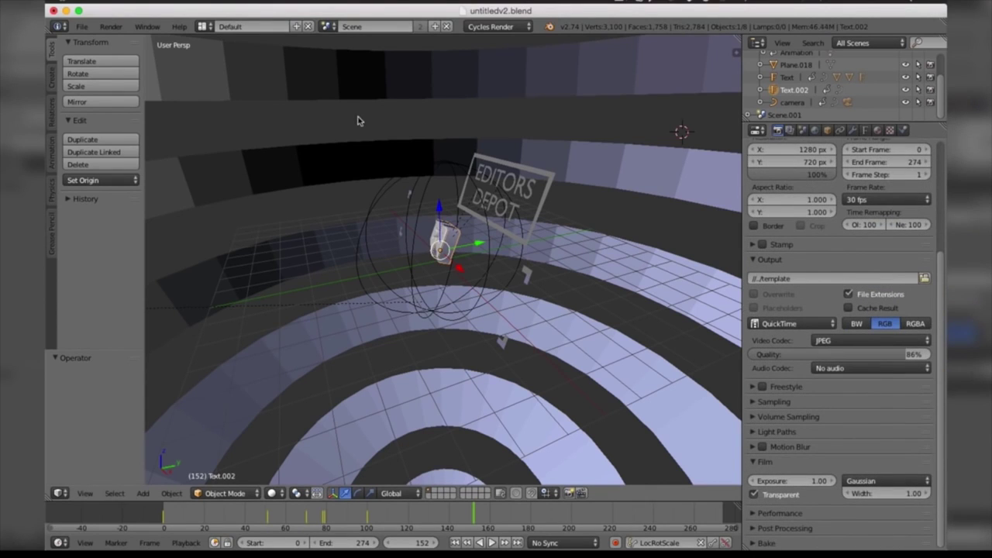
pyautogui.click(109, 27)
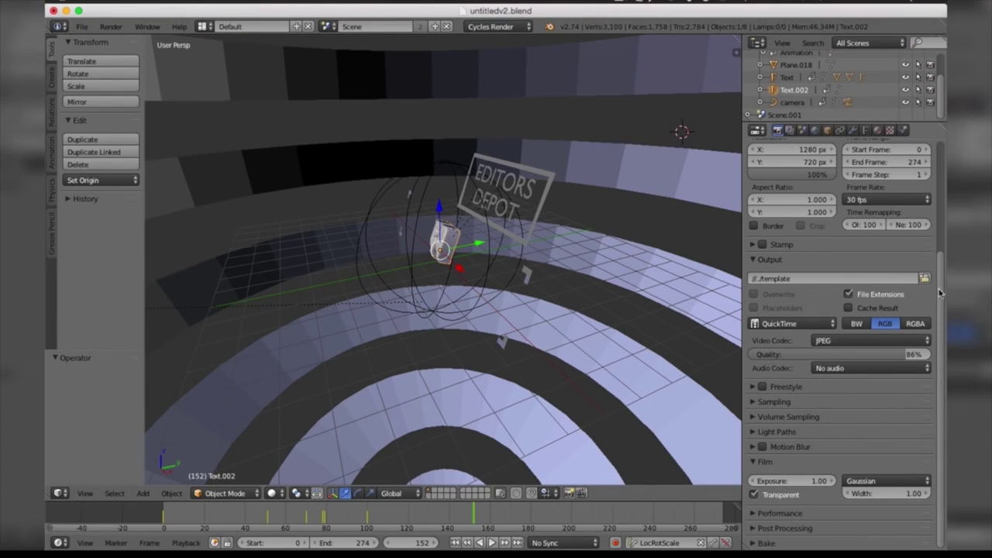
pyautogui.scroll(3, 942, 241)
pyautogui.scroll(3, 942, 242)
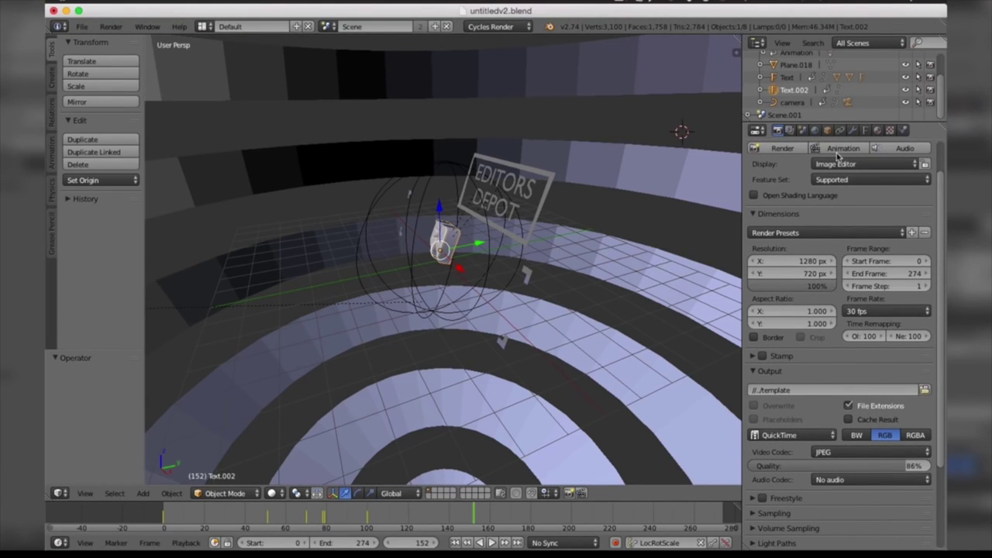